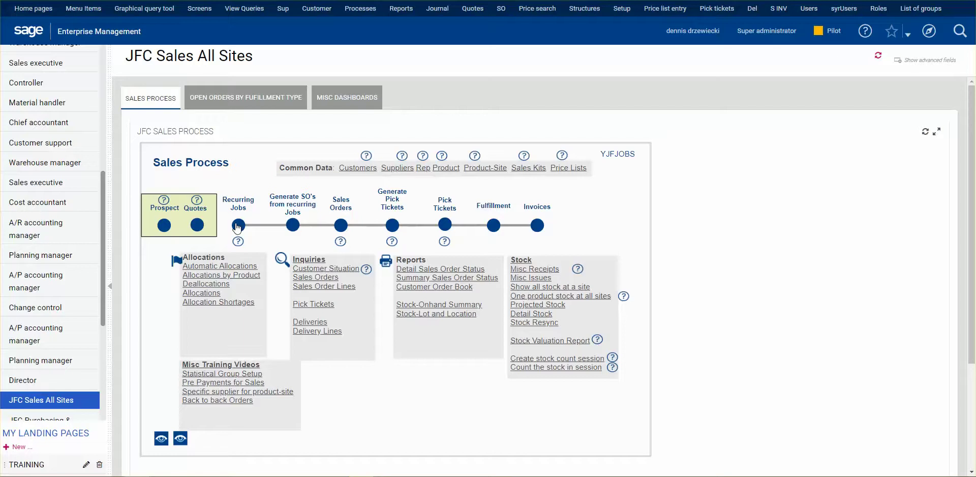
Step: Open the CDC product-site record of PL11-11414-AA and choose By ROP as its reorder mode
{"action": "left_click", "coordinate": [446, 168]}
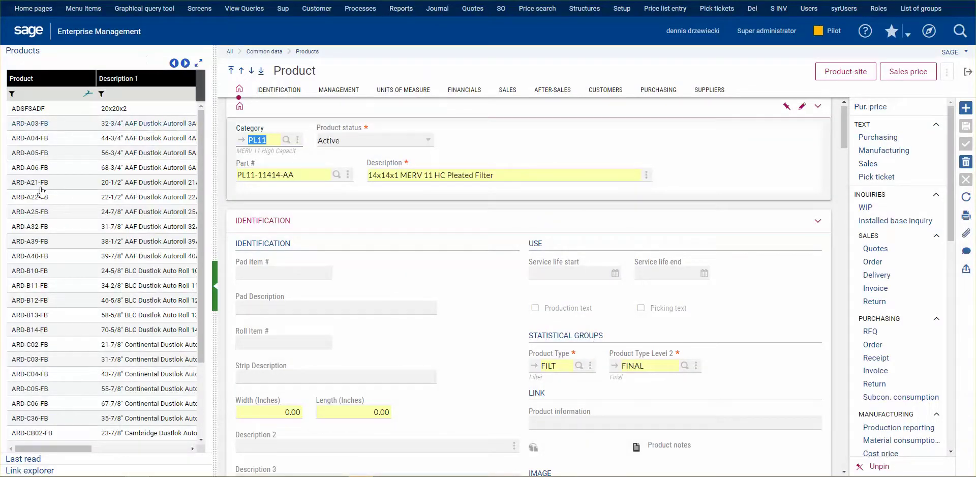
{"action": "left_click", "coordinate": [844, 71]}
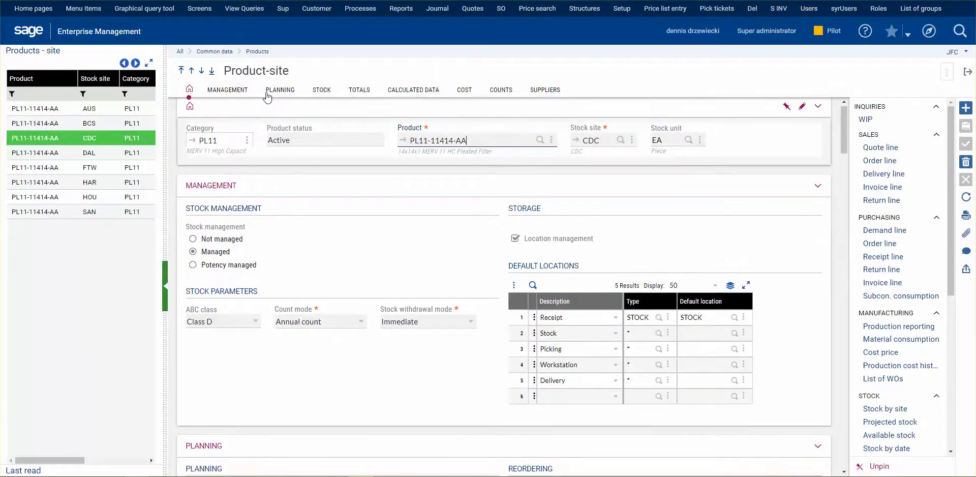
{"action": "left_click", "coordinate": [278, 92]}
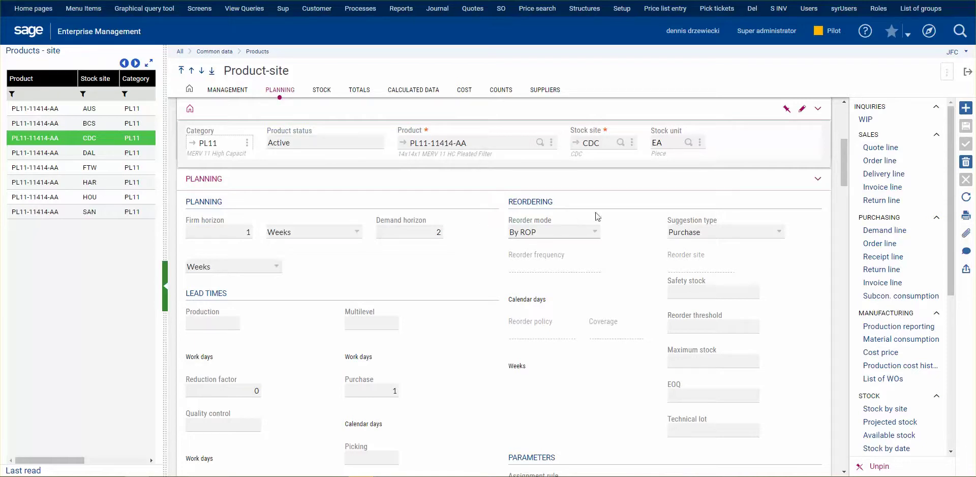
{"action": "left_click", "coordinate": [595, 232]}
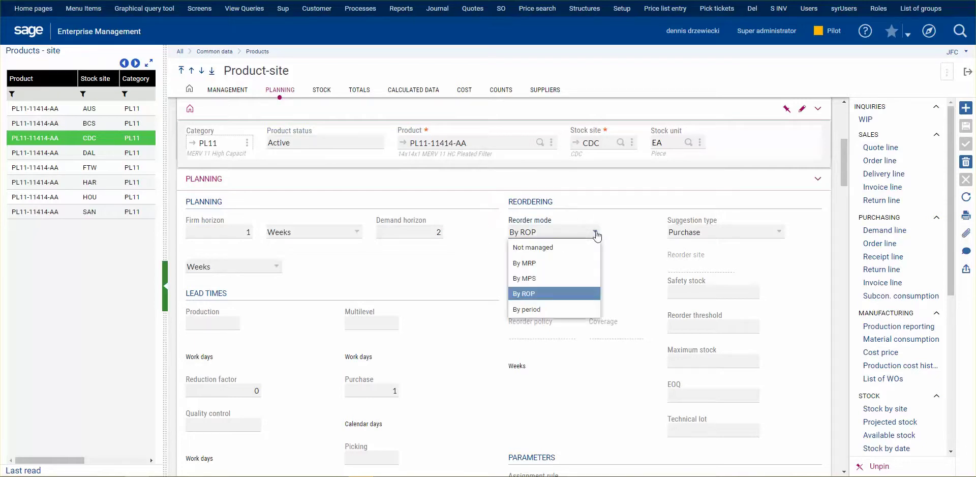
{"action": "left_click", "coordinate": [542, 294]}
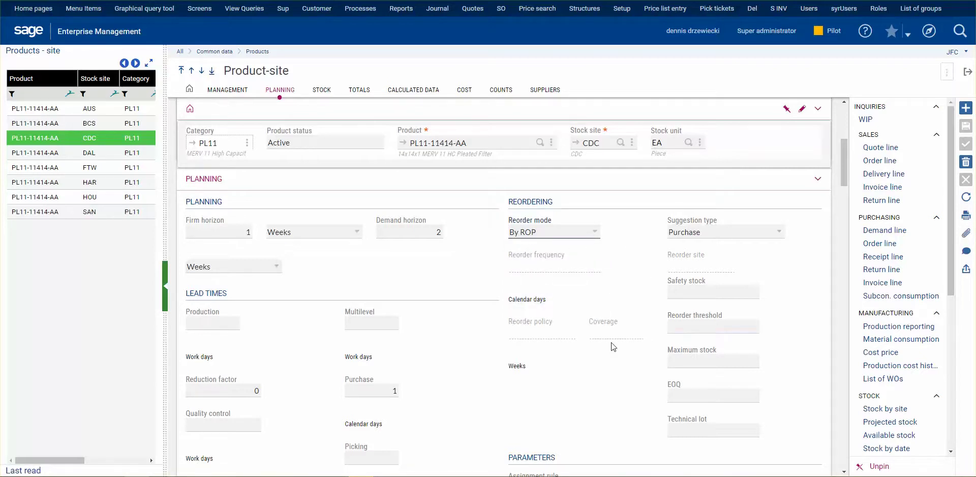
Step: Enter safety stock 10, reorder threshold 10 and maximum stock 100 in the product-site reordering settings
{"action": "scroll", "coordinate": [614, 341], "scroll_direction": "down", "scroll_amount": 1}
{"action": "scroll", "coordinate": [651, 289], "scroll_direction": "down", "scroll_amount": 2}
{"action": "scroll", "coordinate": [778, 211], "scroll_direction": "up", "scroll_amount": 3}
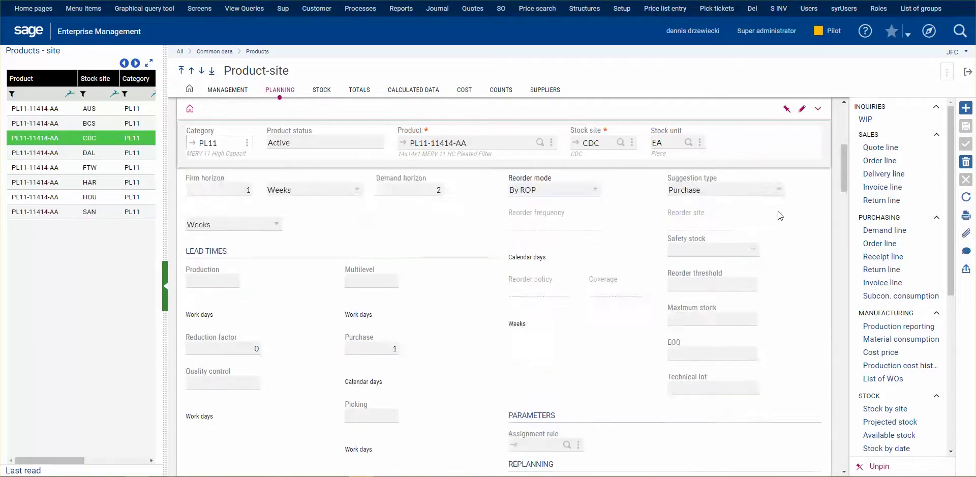
{"action": "scroll", "coordinate": [782, 319], "scroll_direction": "down", "scroll_amount": 1}
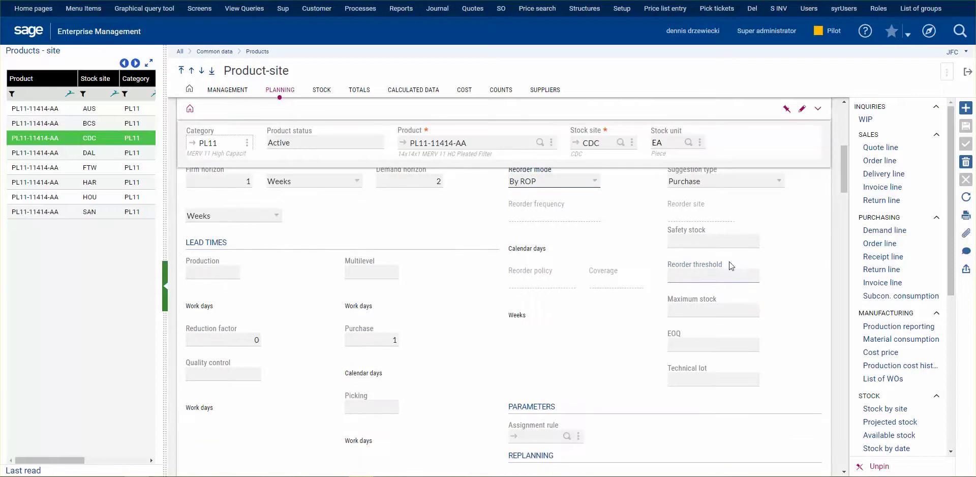
{"action": "left_click", "coordinate": [716, 276]}
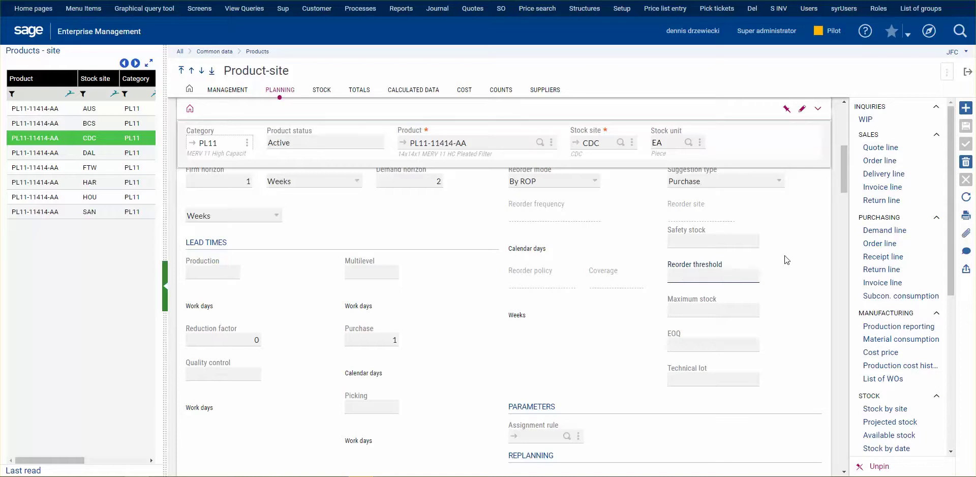
{"action": "left_click", "coordinate": [707, 312]}
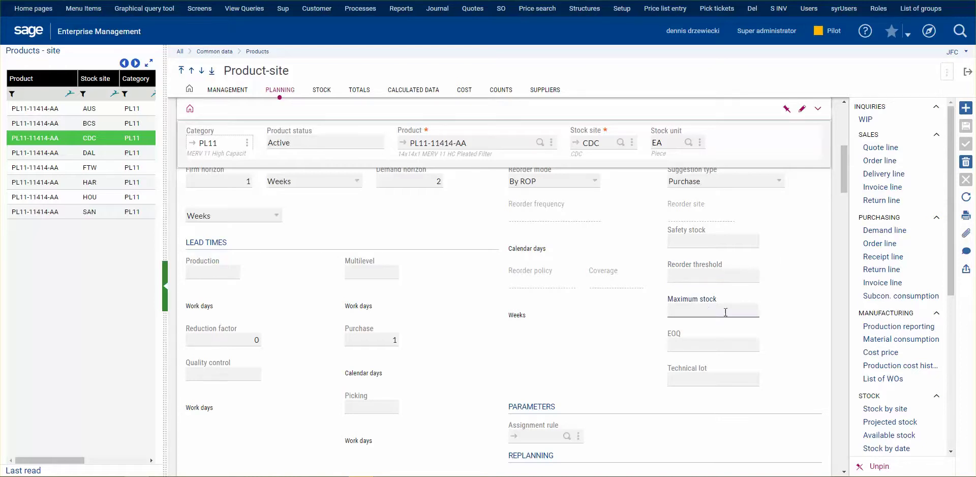
{"action": "left_click", "coordinate": [710, 345]}
{"action": "left_click", "coordinate": [710, 236]}
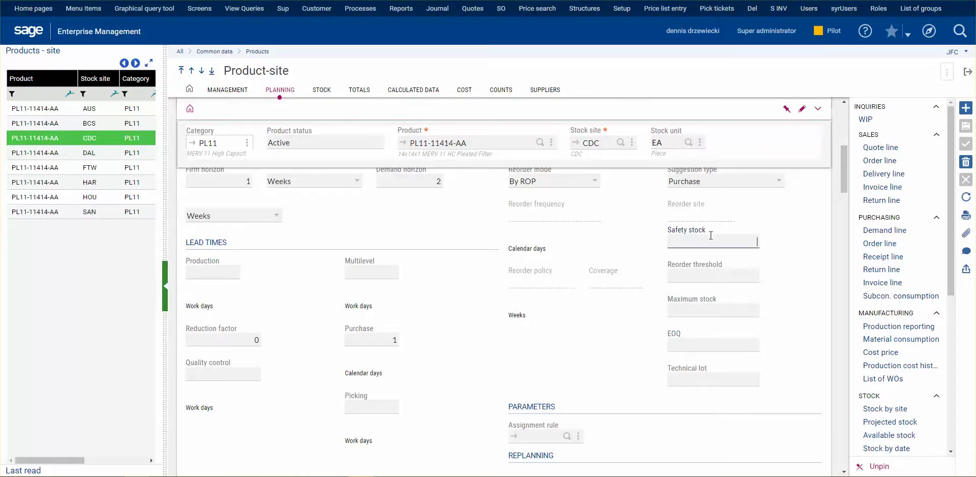
{"action": "left_click", "coordinate": [700, 277]}
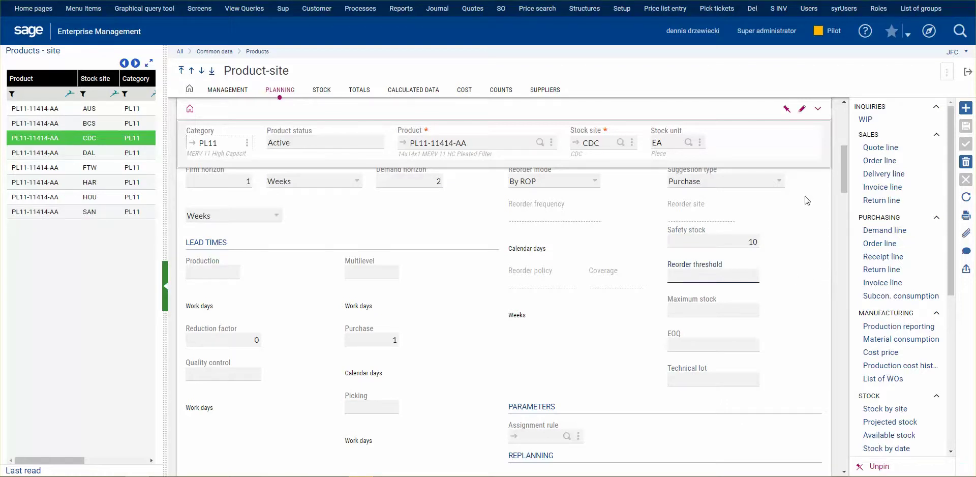
{"action": "key", "text": "Tab"}
{"action": "type", "text": "100"}
{"action": "key", "text": "Tab"}
{"action": "scroll", "coordinate": [729, 319], "scroll_direction": "up", "scroll_amount": 1}
{"action": "scroll", "coordinate": [729, 318], "scroll_direction": "down", "scroll_amount": 1}
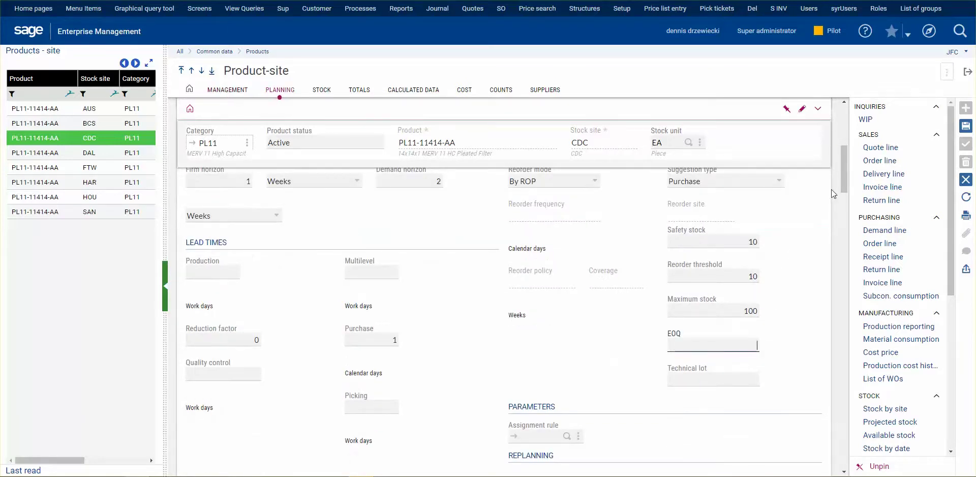
Step: Enter an EOQ of 5 and a technical lot of 1 for the product-site
{"action": "key", "text": "Tab"}
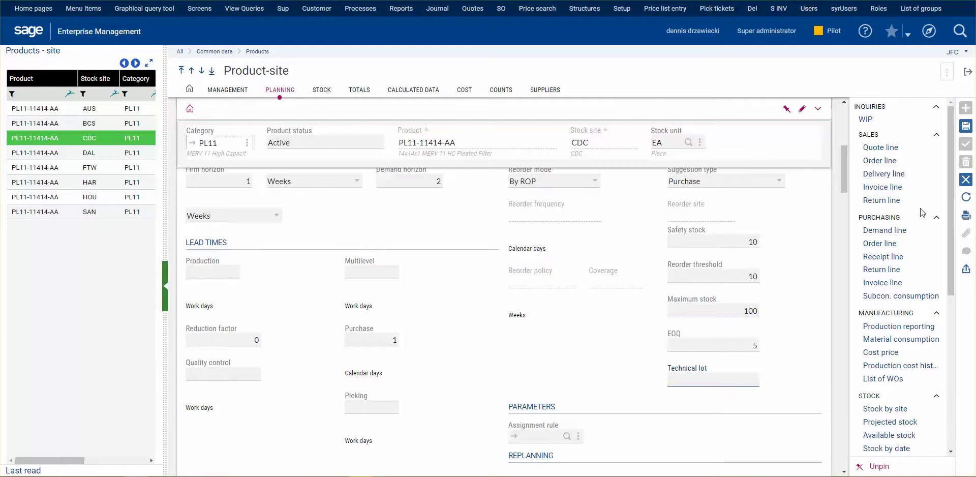
{"action": "key", "text": "shift+Tab"}
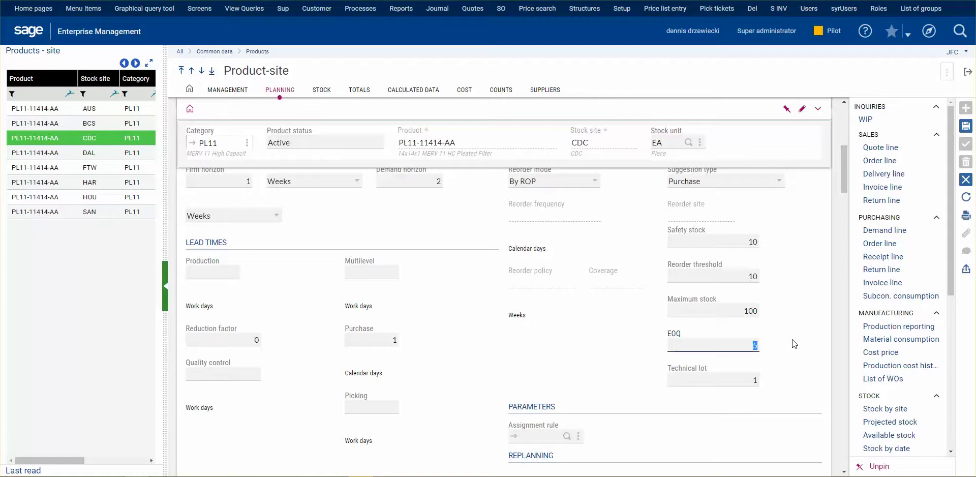
{"action": "left_click", "coordinate": [737, 380]}
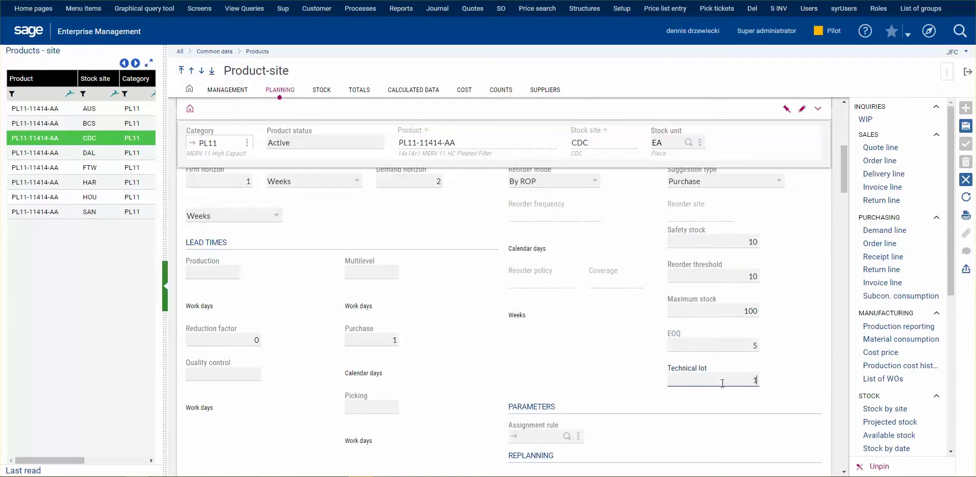
Step: Change the EOQ to 100 and the technical lot to 20
{"action": "left_click", "coordinate": [723, 348]}
{"action": "type", "text": "100"}
{"action": "key", "text": "Tab"}
{"action": "type", "text": "20"}
{"action": "key", "text": "Tab"}
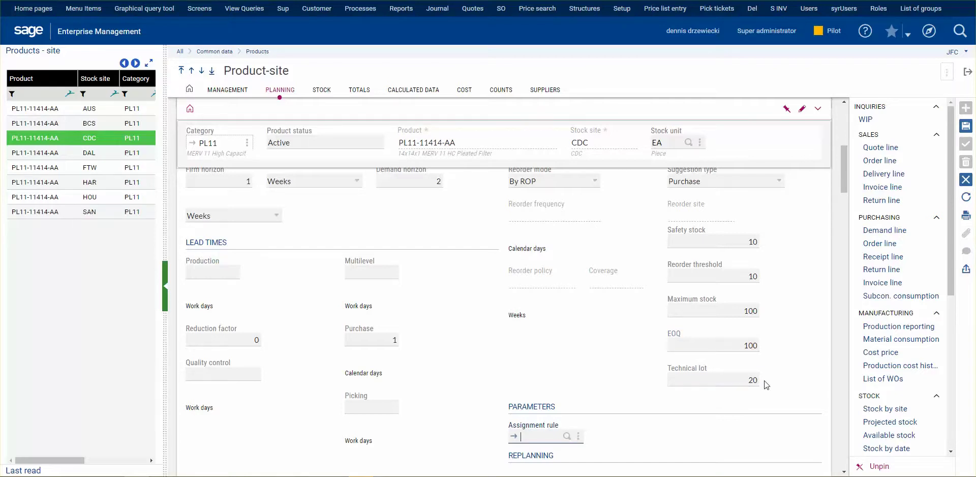
Step: Set the EOQ to 5 and the technical lot to 1
{"action": "left_click", "coordinate": [746, 339]}
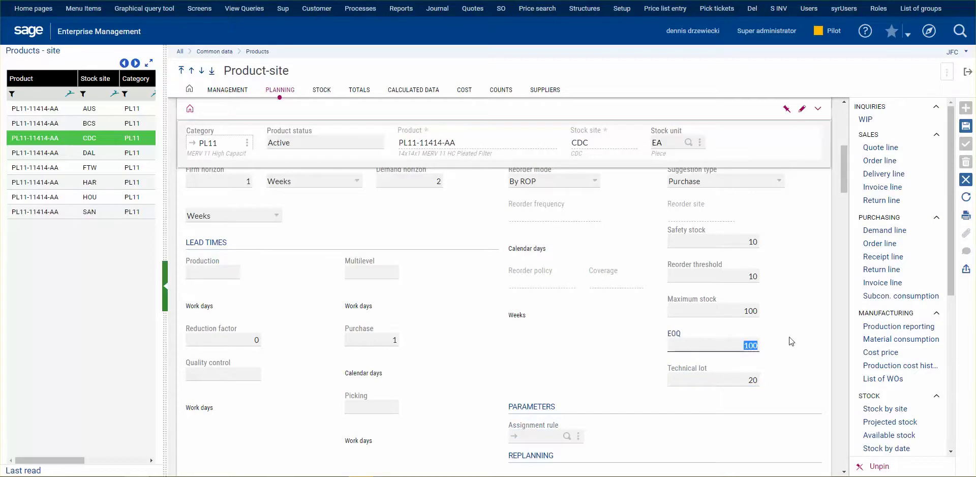
{"action": "type", "text": "5"}
{"action": "left_click", "coordinate": [739, 385]}
{"action": "type", "text": "1"}
Step: Set the EOQ to 10 and save the product-site record
{"action": "left_click", "coordinate": [803, 272]}
{"action": "left_click", "coordinate": [732, 349]}
{"action": "type", "text": "10"}
{"action": "key", "text": "Tab"}
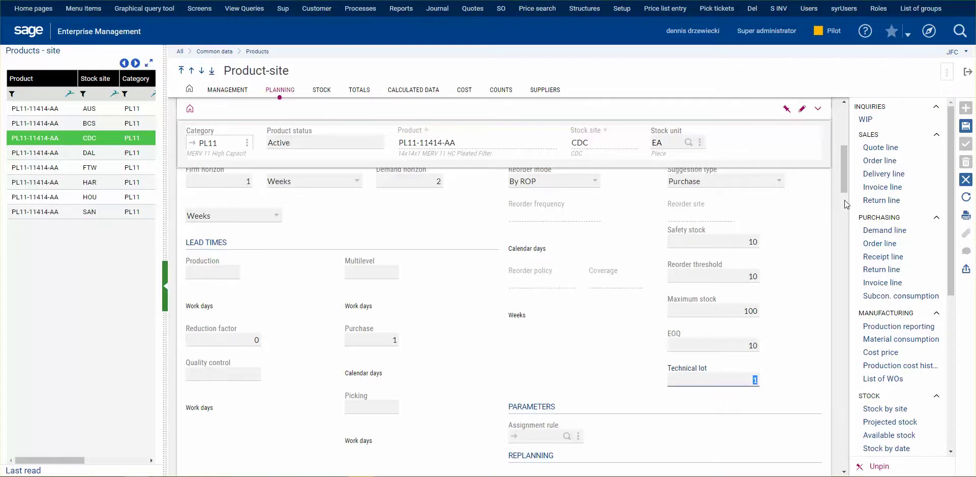
{"action": "left_click", "coordinate": [965, 126]}
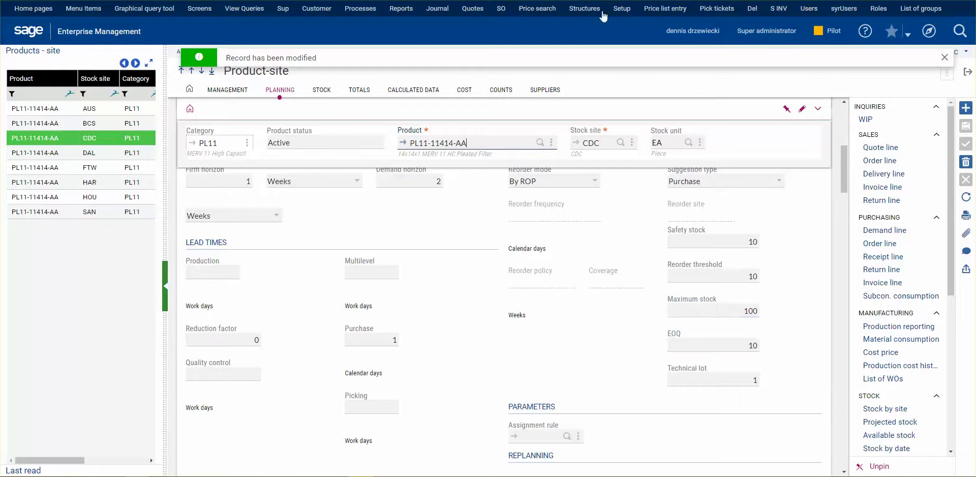
Step: Close the product-site and product records and open the JFC Purchasing & Stock landing page
{"action": "left_click", "coordinate": [966, 72]}
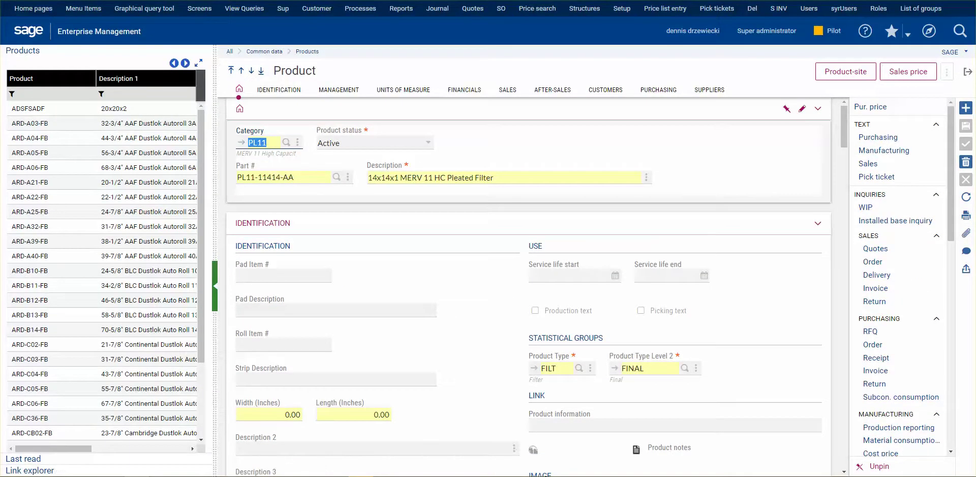
{"action": "left_click", "coordinate": [968, 72]}
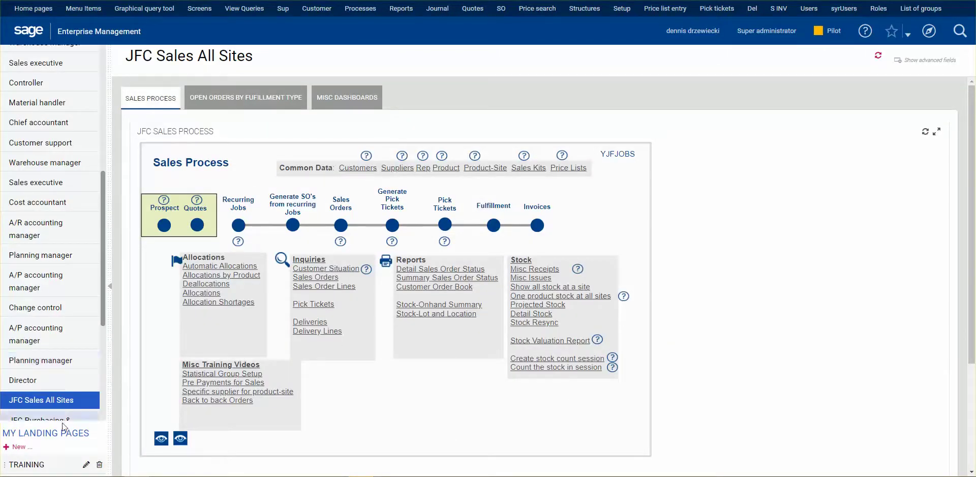
{"action": "scroll", "coordinate": [68, 387], "scroll_direction": "down", "scroll_amount": 3}
{"action": "left_click", "coordinate": [73, 315]}
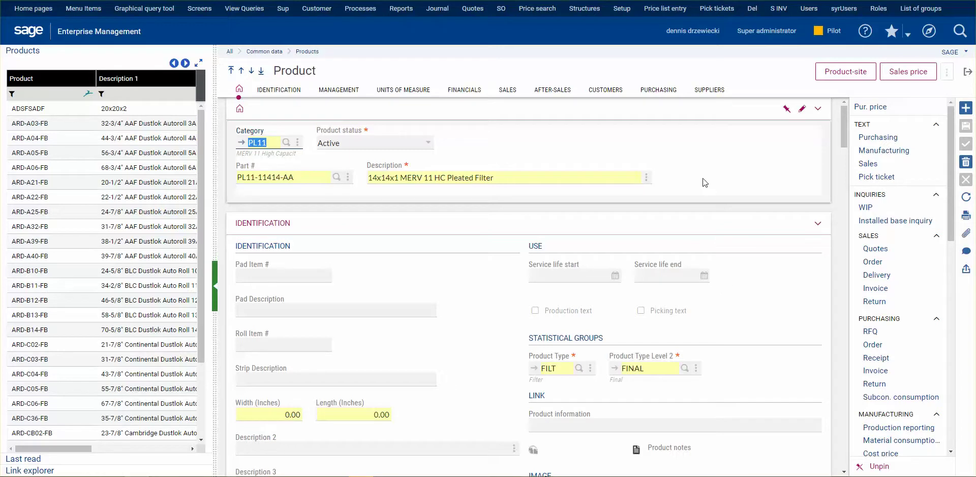
Step: Reopen the CDC product-site record of PL11-11414-AA from its product record and go to its calculated data
{"action": "left_click", "coordinate": [537, 9]}
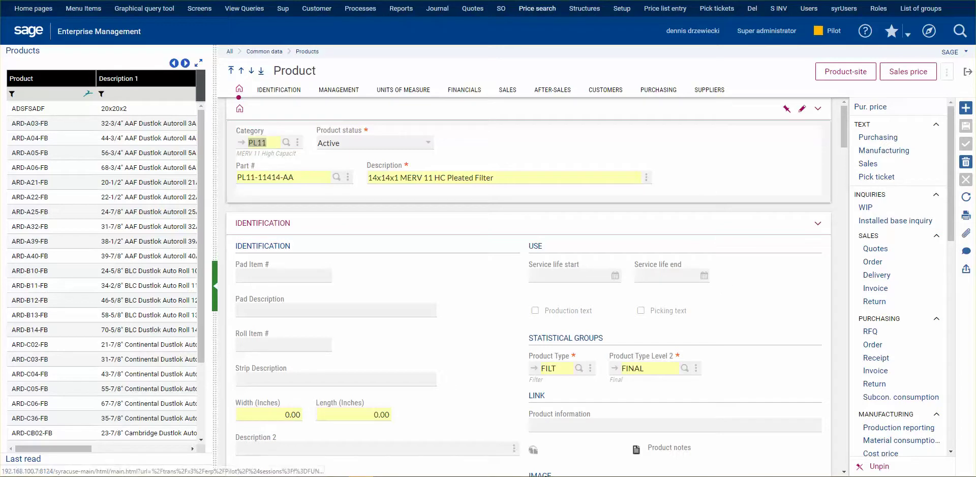
{"action": "left_click", "coordinate": [846, 71]}
{"action": "scroll", "coordinate": [547, 124], "scroll_direction": "down", "scroll_amount": 1}
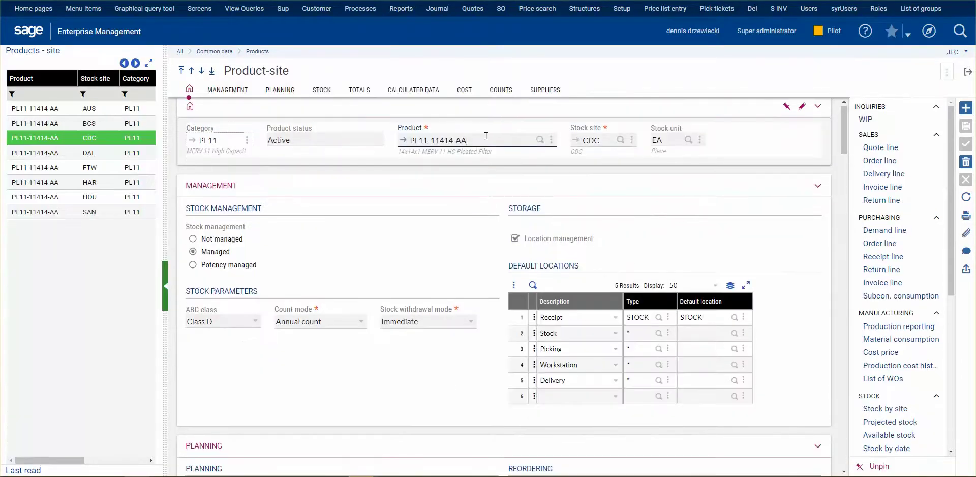
{"action": "scroll", "coordinate": [424, 91], "scroll_direction": "down", "scroll_amount": 2}
{"action": "left_click", "coordinate": [424, 92]}
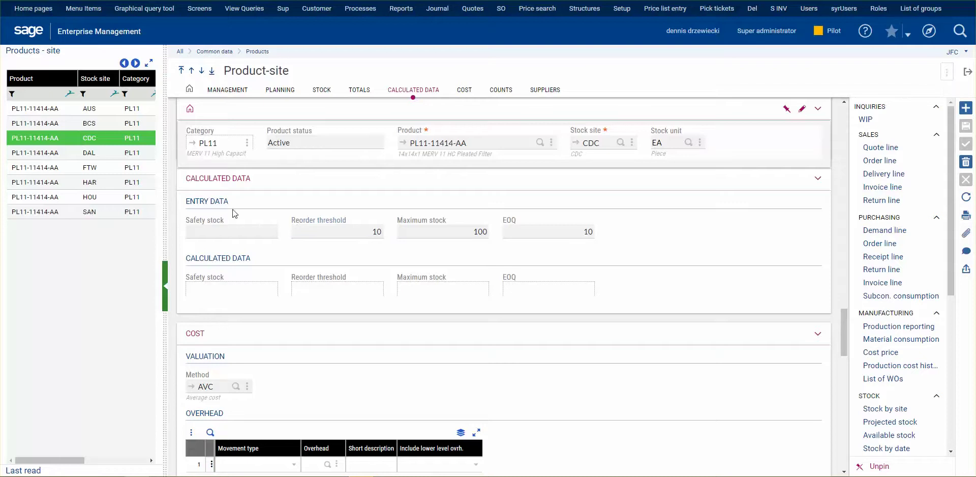
Step: Set the safety stock under Entry data to 10 and save the product-site record
{"action": "left_click", "coordinate": [266, 231]}
{"action": "type", "text": "10"}
{"action": "key", "text": "Tab"}
{"action": "left_click", "coordinate": [958, 133]}
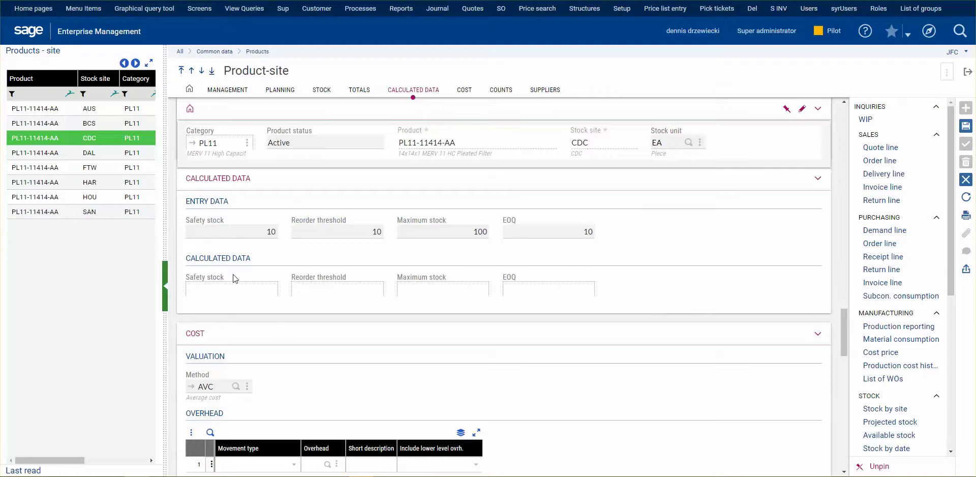
{"action": "left_click", "coordinate": [965, 126]}
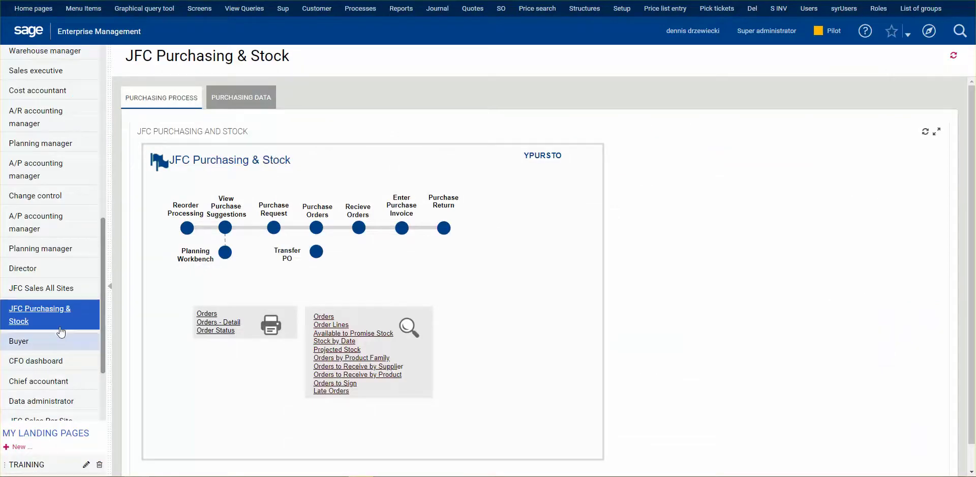
Step: Open Reorder Processing from the JFC Purchasing & Stock page and view the order point's calculation basis options
{"action": "left_click", "coordinate": [63, 297]}
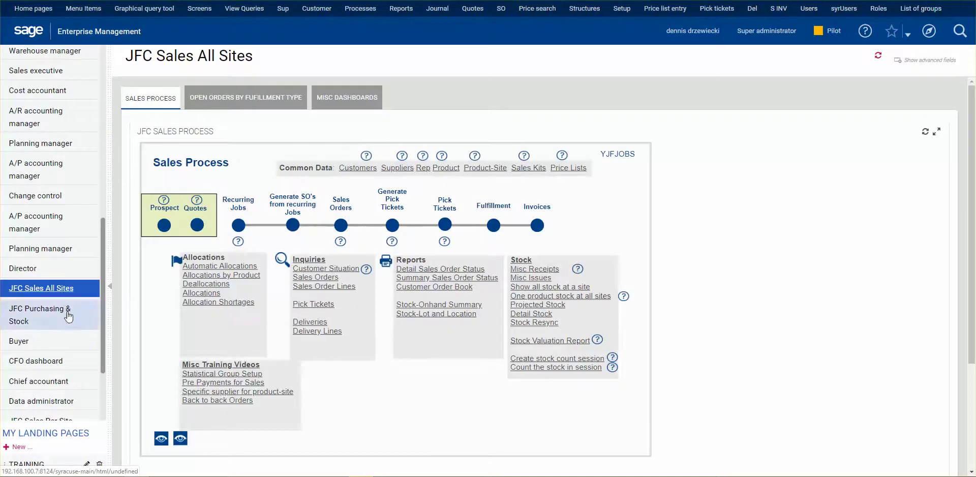
{"action": "left_click", "coordinate": [65, 314]}
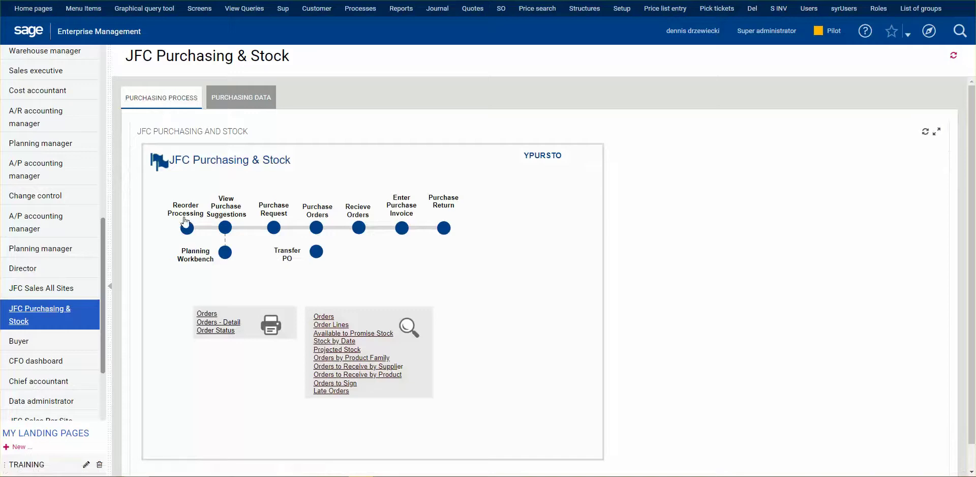
{"action": "left_click", "coordinate": [184, 222]}
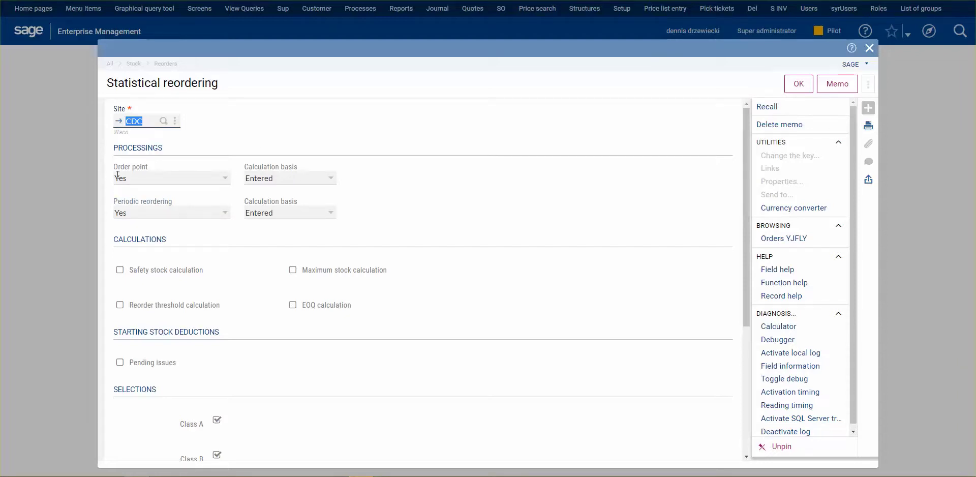
{"action": "left_click", "coordinate": [331, 178]}
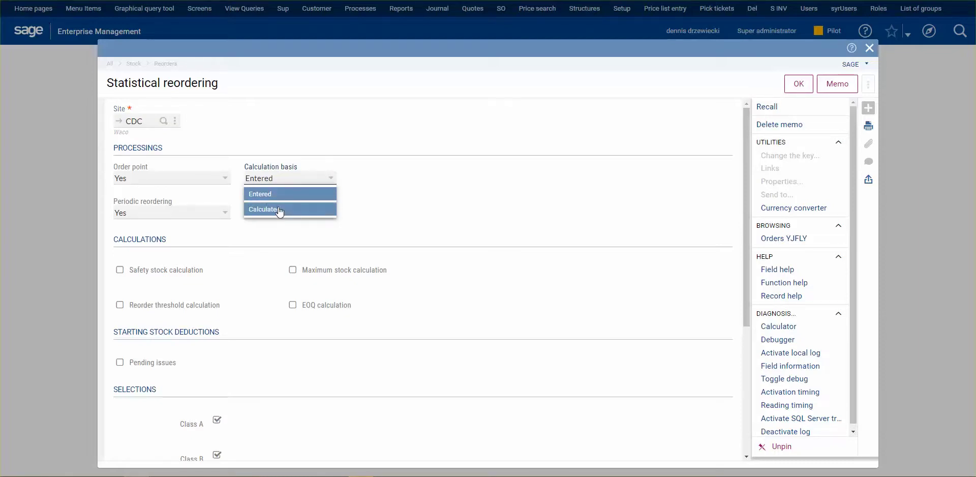
{"action": "left_click", "coordinate": [339, 154]}
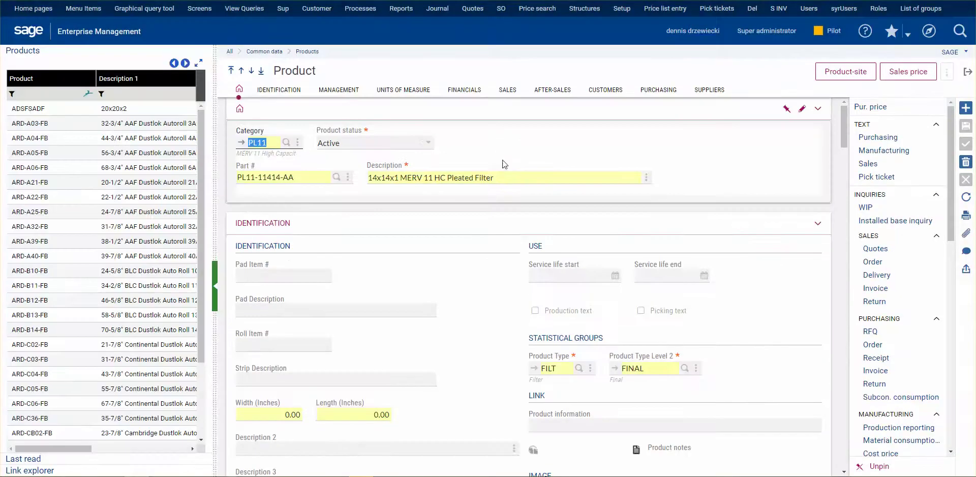
Step: Check the product-site's calculated data, and set the order point's calculation basis to Calculated in Statistical reordering
{"action": "left_click", "coordinate": [836, 70]}
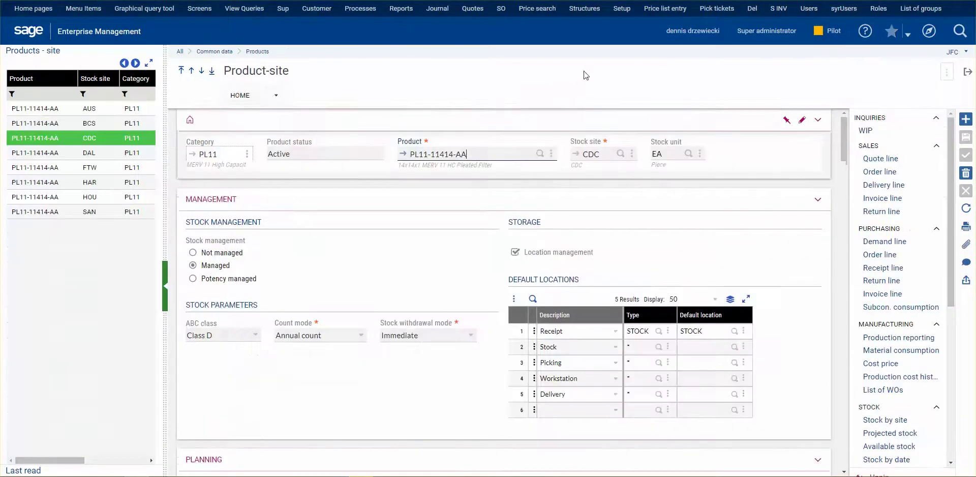
{"action": "left_click", "coordinate": [414, 90]}
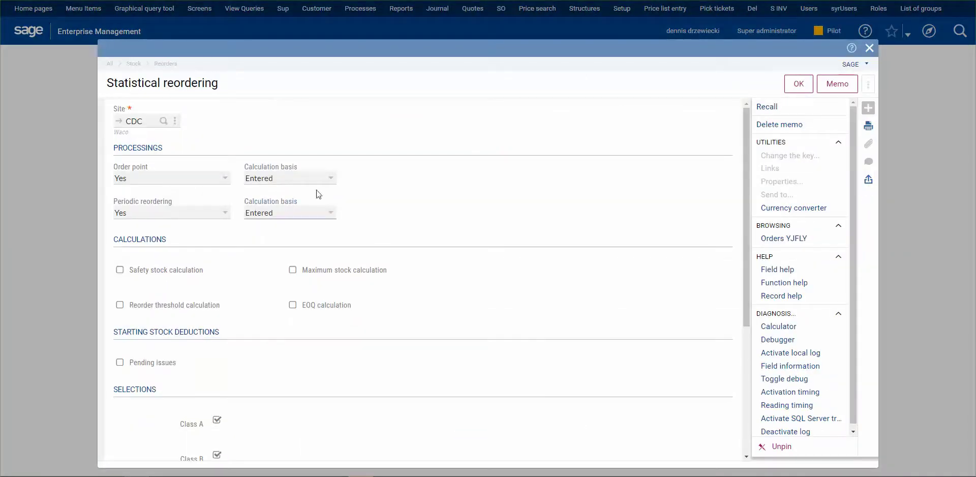
{"action": "left_click", "coordinate": [331, 179]}
{"action": "left_click", "coordinate": [284, 211]}
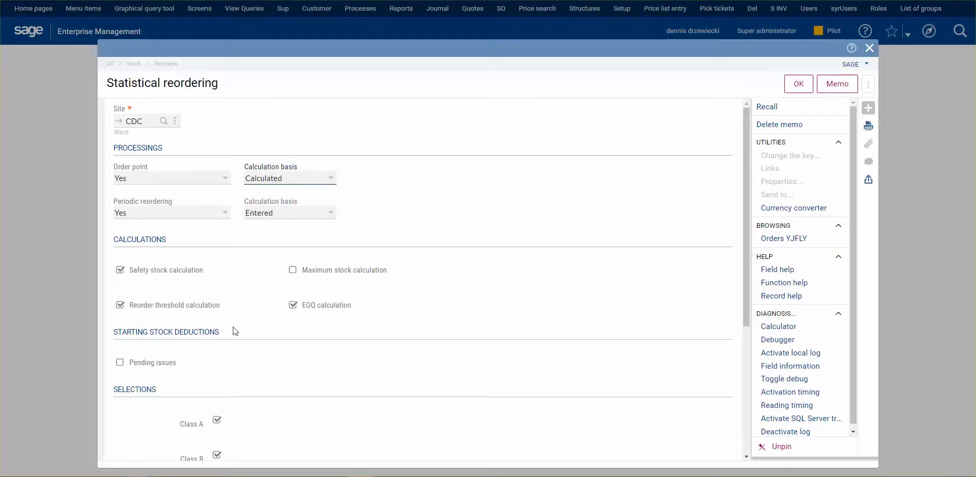
Step: Set the order point's calculation basis back to Entered in Statistical reordering
{"action": "left_click", "coordinate": [293, 270]}
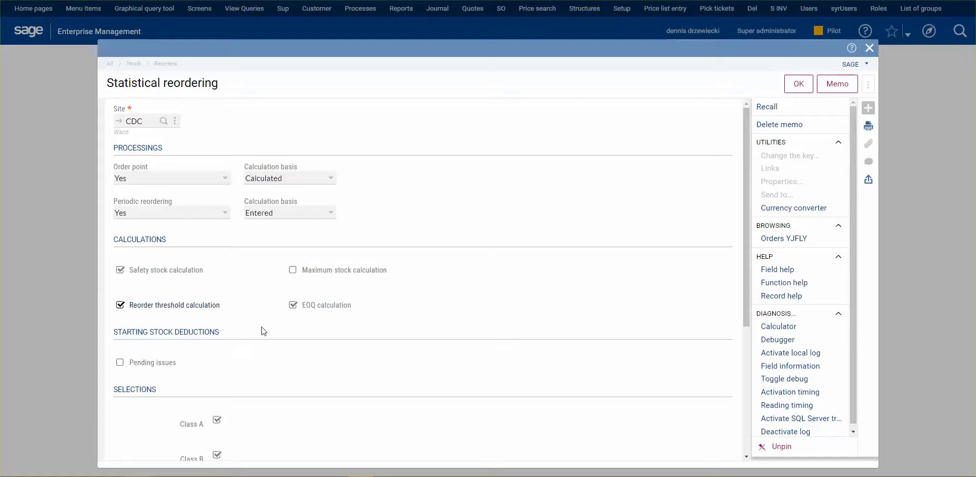
{"action": "left_click", "coordinate": [331, 178]}
{"action": "left_click", "coordinate": [291, 194]}
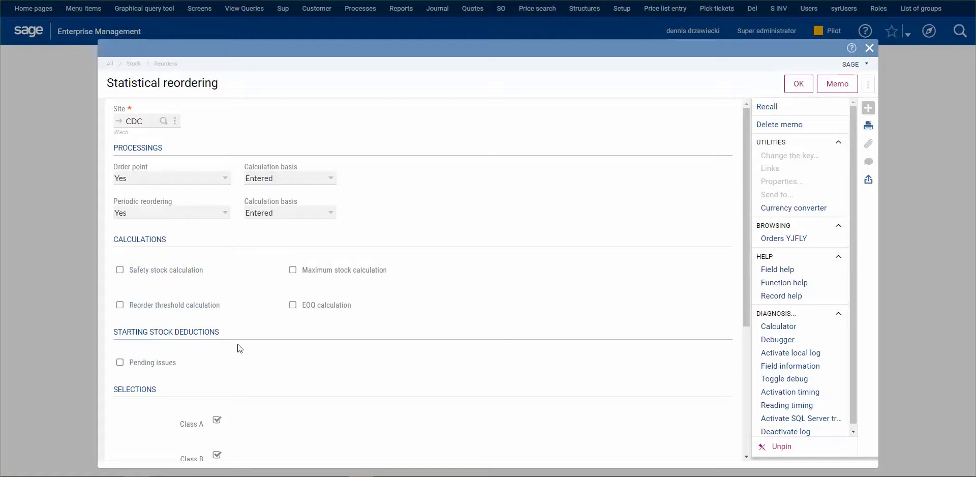
Step: Copy the product code from the product-site record, limit the From product and To product range to PL11-11414-AA, and run the statistical reordering
{"action": "scroll", "coordinate": [268, 350], "scroll_direction": "down", "scroll_amount": 4}
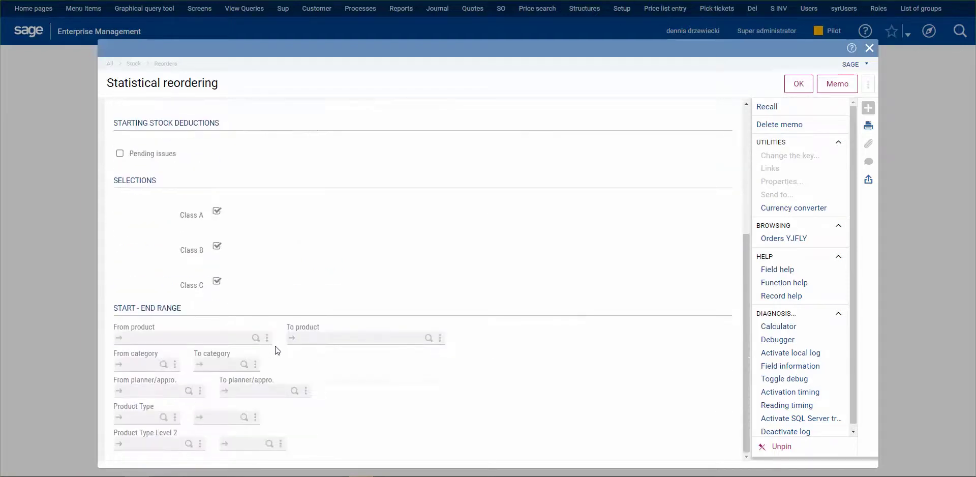
{"action": "scroll", "coordinate": [397, 274], "scroll_direction": "up", "scroll_amount": 4}
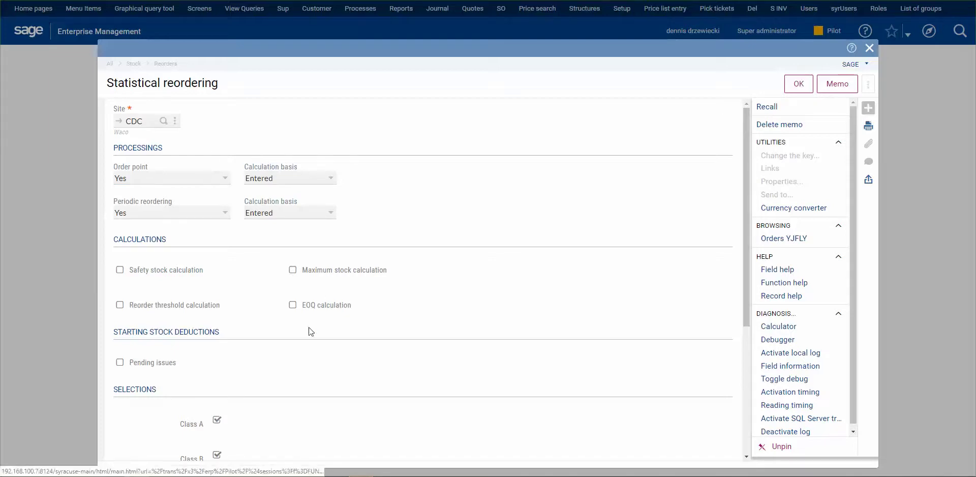
{"action": "scroll", "coordinate": [321, 319], "scroll_direction": "down", "scroll_amount": 4}
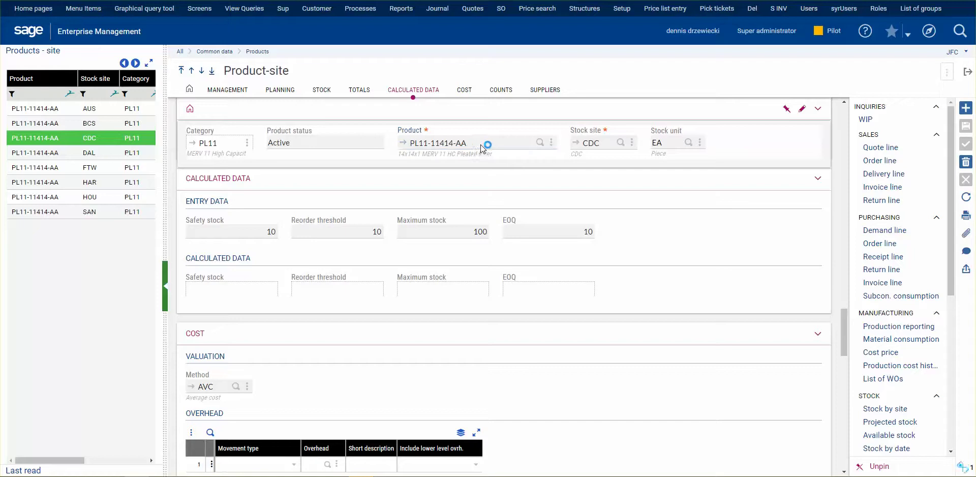
{"action": "left_click", "coordinate": [442, 143]}
{"action": "key", "text": "ctrl+c"}
{"action": "right_click", "coordinate": [442, 143]}
{"action": "left_click", "coordinate": [484, 186]}
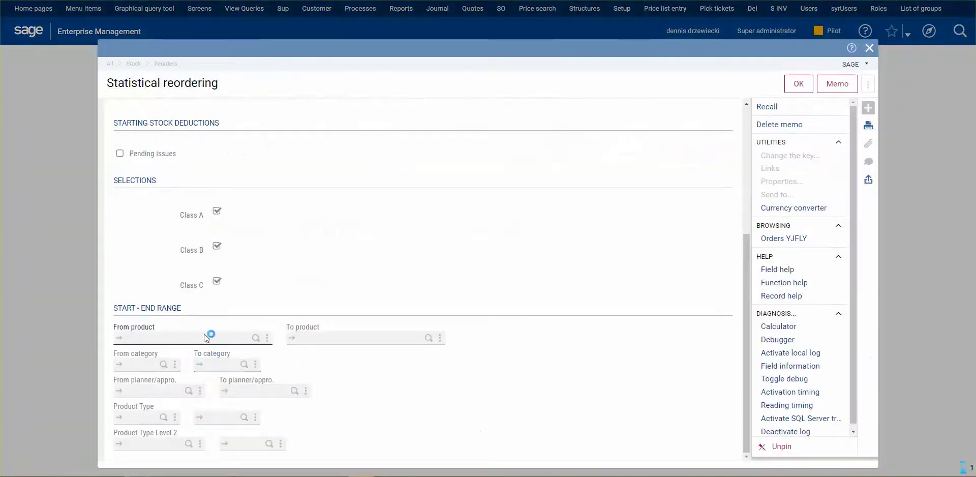
{"action": "left_click", "coordinate": [204, 336]}
{"action": "key", "text": "ctrl+v"}
{"action": "key", "text": "Tab"}
{"action": "key", "text": "ctrl+v"}
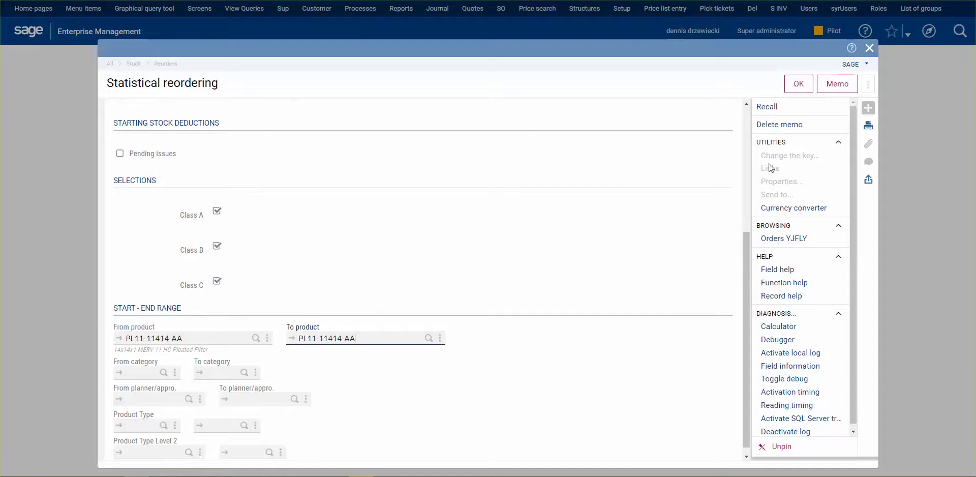
{"action": "left_click", "coordinate": [795, 85]}
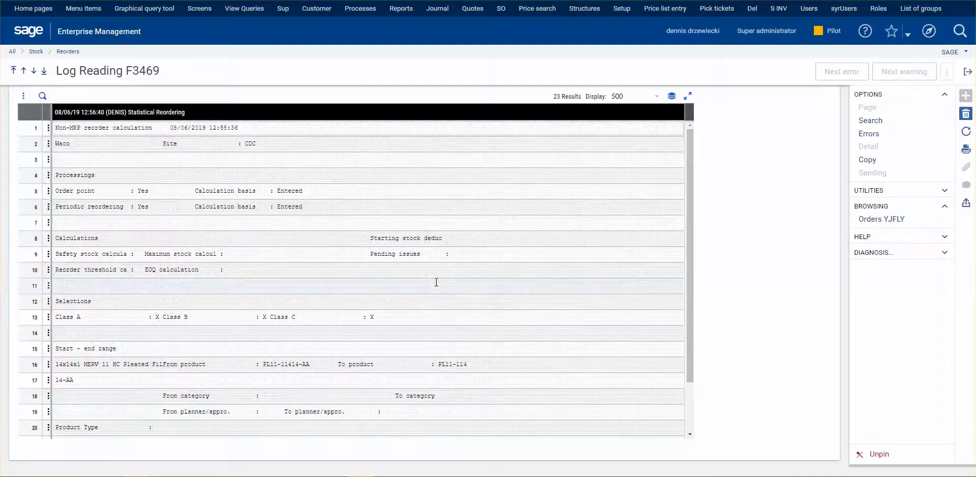
Step: Review the Statistical Reordering log for the PL11-11414-AA suggestion line, and close the log
{"action": "scroll", "coordinate": [303, 305], "scroll_direction": "down", "scroll_amount": 2}
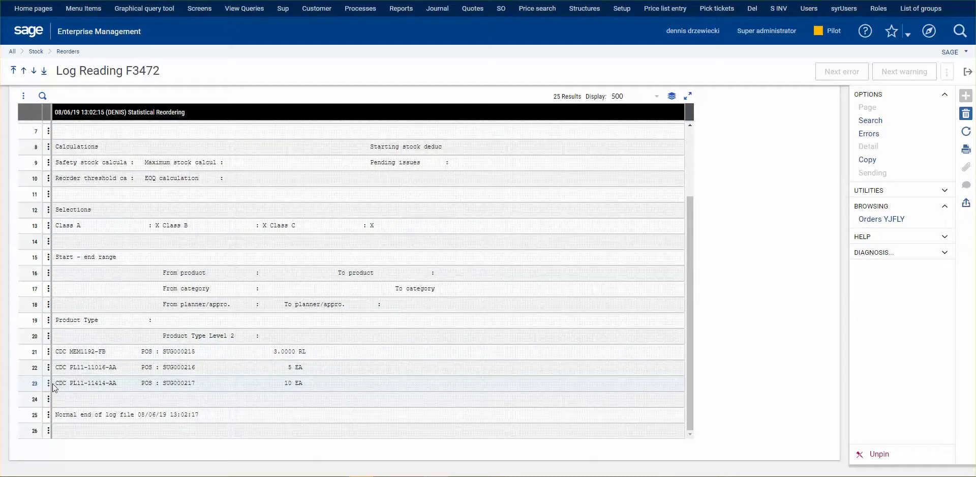
{"action": "scroll", "coordinate": [55, 387], "scroll_direction": "up", "scroll_amount": 2}
{"action": "scroll", "coordinate": [198, 384], "scroll_direction": "down", "scroll_amount": 2}
{"action": "left_click", "coordinate": [308, 385]}
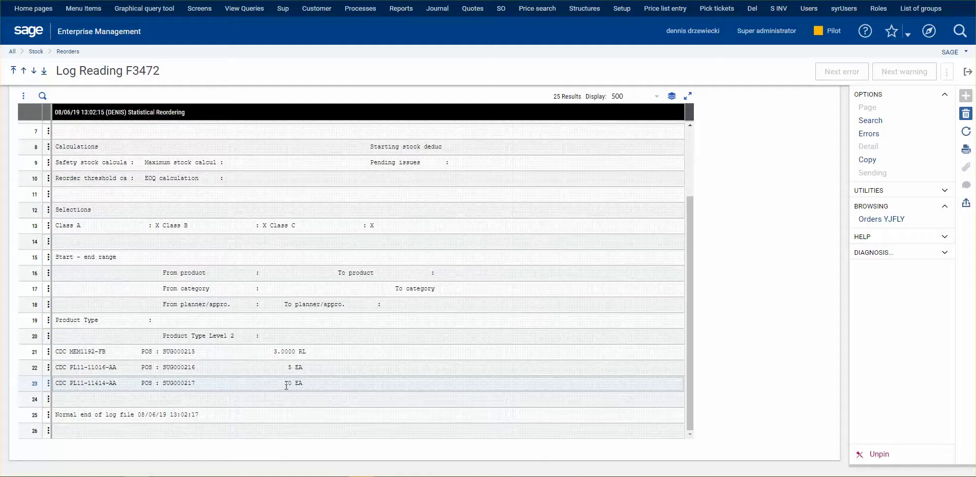
{"action": "left_click_drag", "start_coordinate": [73, 384], "coordinate": [310, 384]}
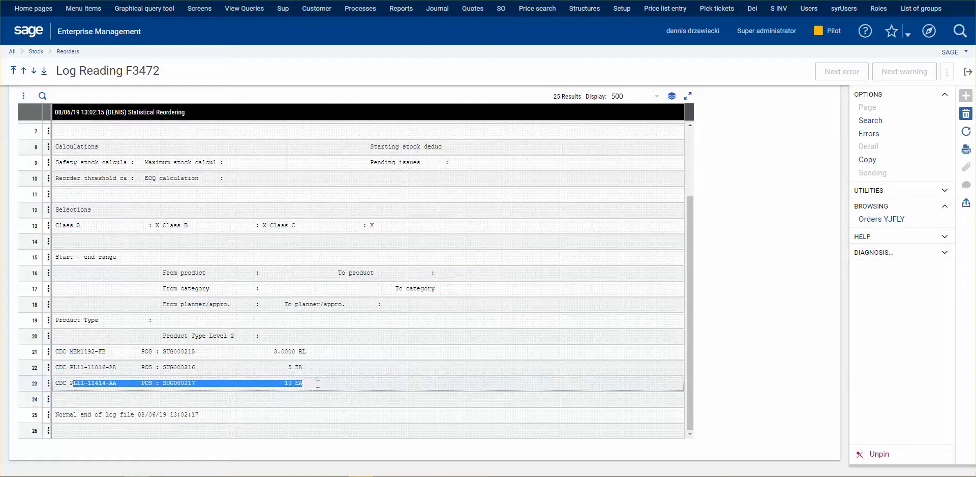
{"action": "left_click", "coordinate": [966, 74]}
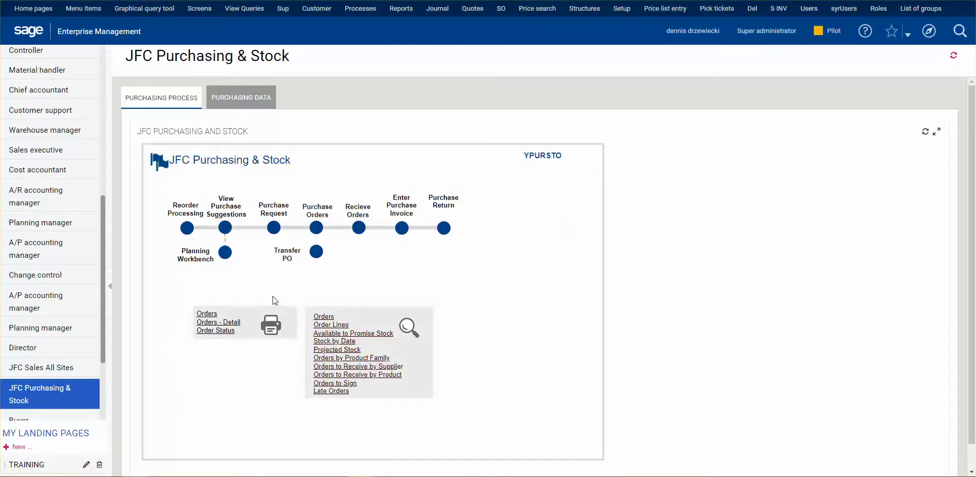
Step: Open View Purchase Suggestions from the JFC Purchasing & Stock page and search for the orders to process at site CDC
{"action": "left_click", "coordinate": [226, 229]}
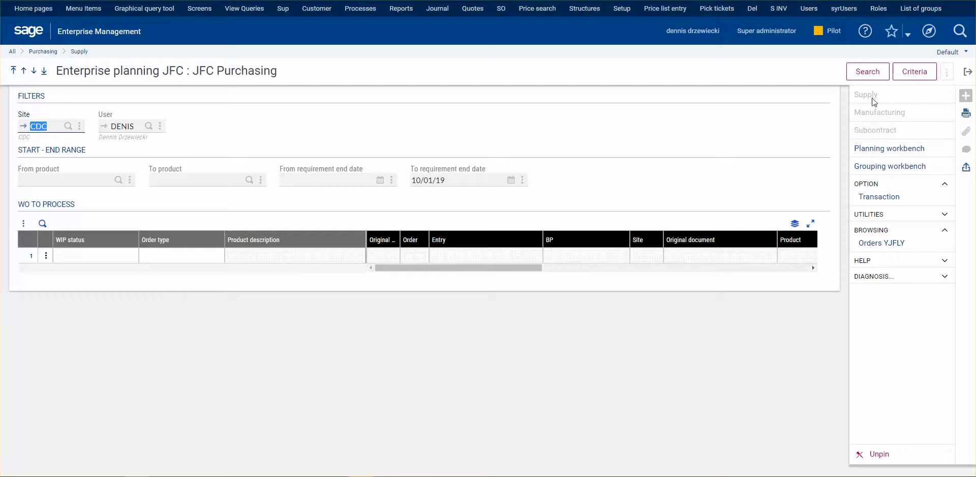
{"action": "left_click", "coordinate": [869, 72]}
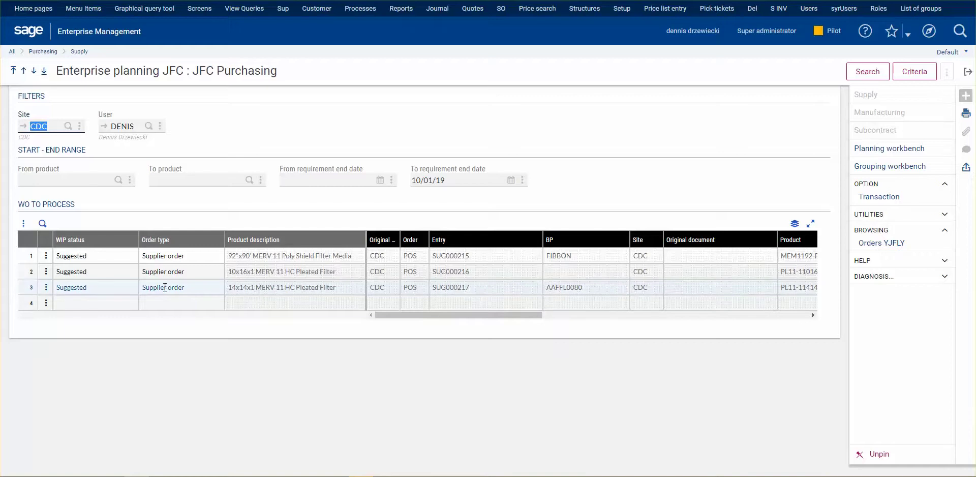
{"action": "left_click", "coordinate": [46, 288]}
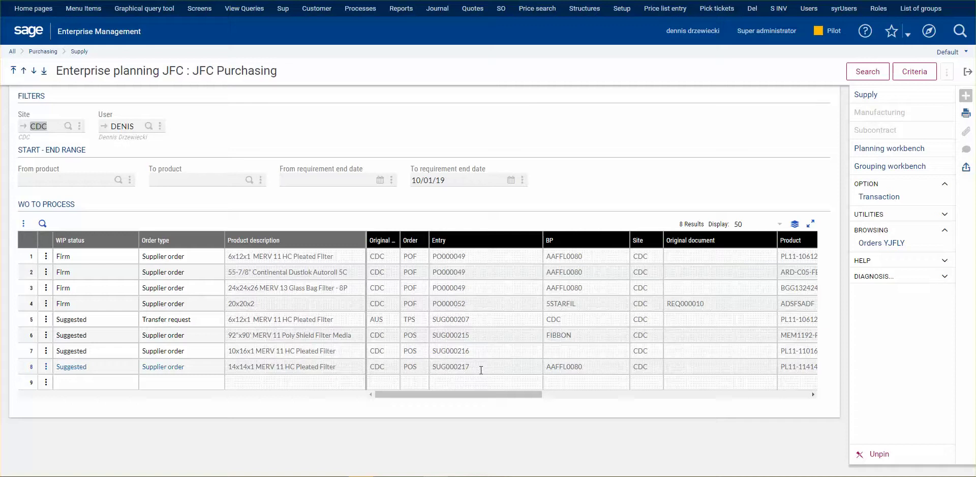
{"action": "left_click", "coordinate": [411, 394]}
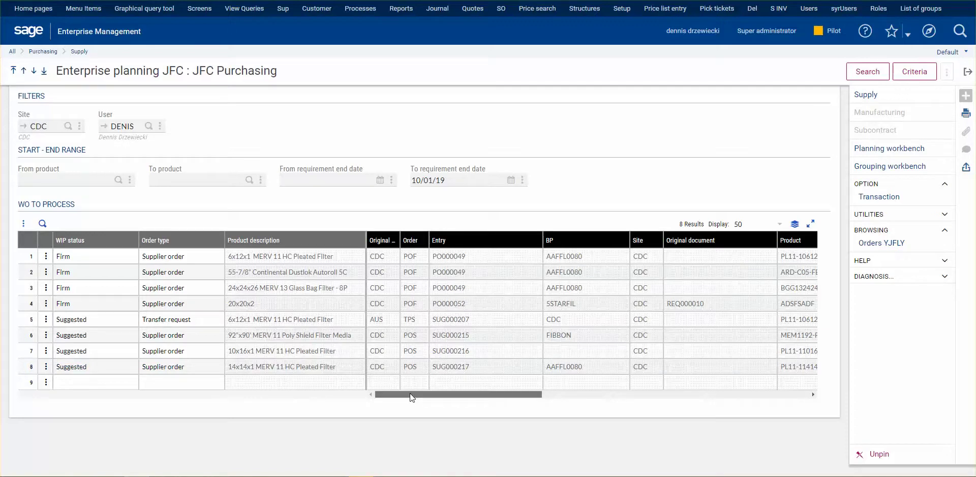
Step: Review the Plan/Order details of suggestion SUG000217 for the 14x14x1 filter, generate its purchase order, and close the log
{"action": "left_click", "coordinate": [47, 367]}
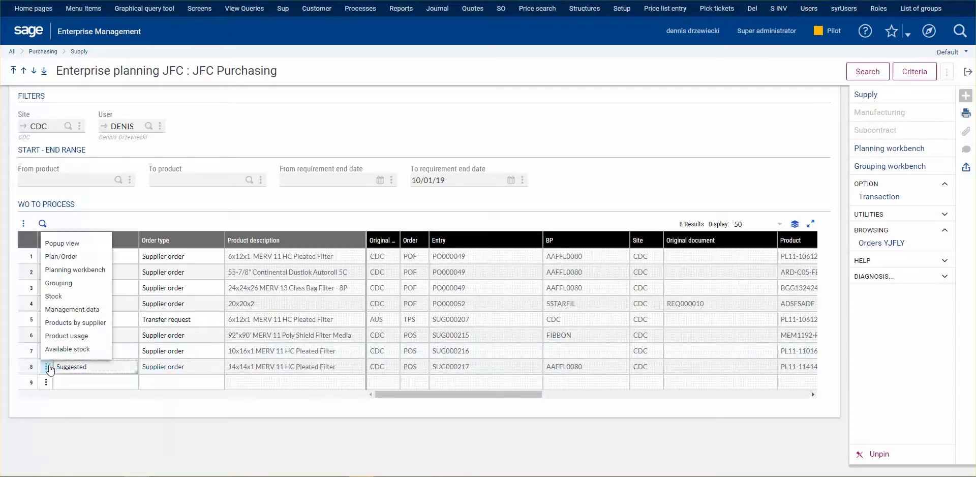
{"action": "left_click", "coordinate": [67, 258]}
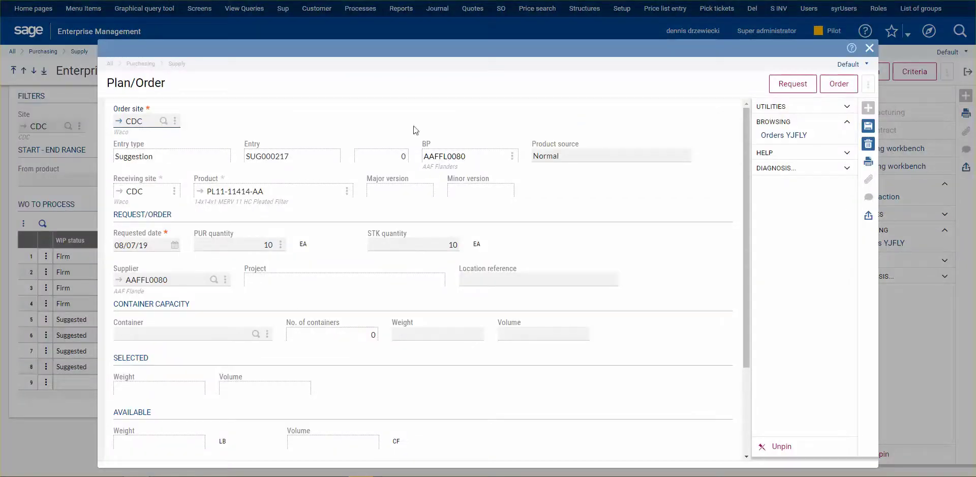
{"action": "scroll", "coordinate": [324, 346], "scroll_direction": "down", "scroll_amount": 2}
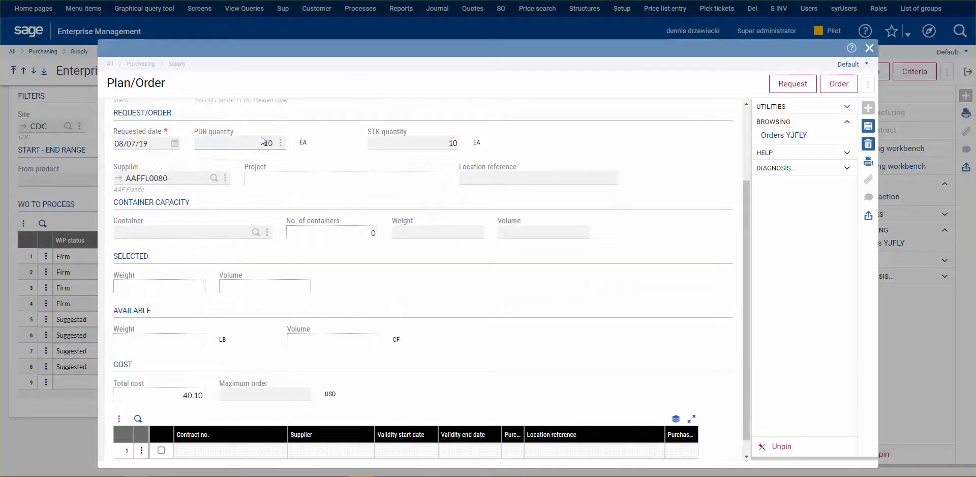
{"action": "scroll", "coordinate": [549, 340], "scroll_direction": "down", "scroll_amount": 1}
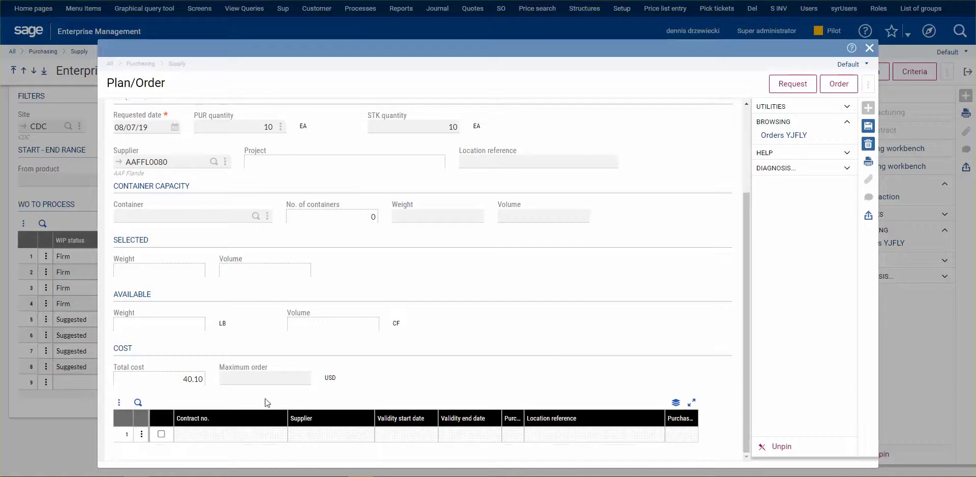
{"action": "scroll", "coordinate": [603, 235], "scroll_direction": "up", "scroll_amount": 3}
{"action": "left_click", "coordinate": [839, 84]}
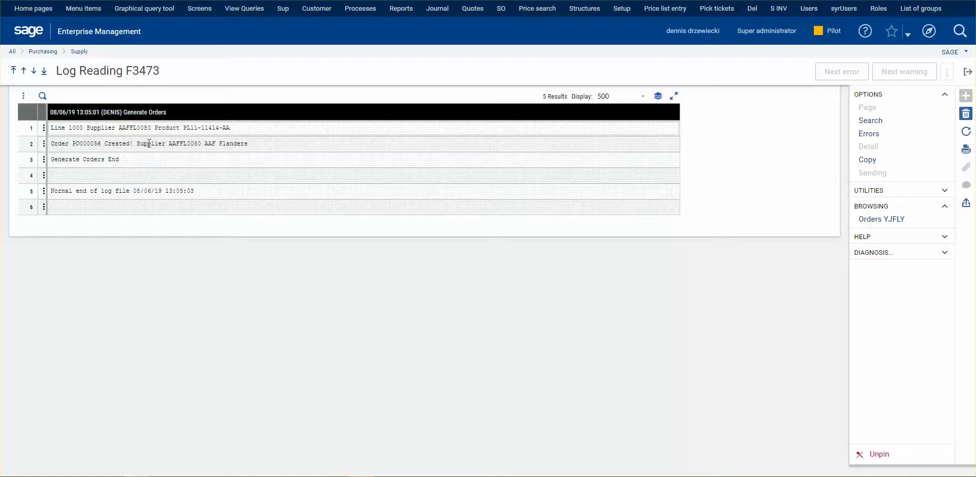
{"action": "left_click", "coordinate": [967, 74]}
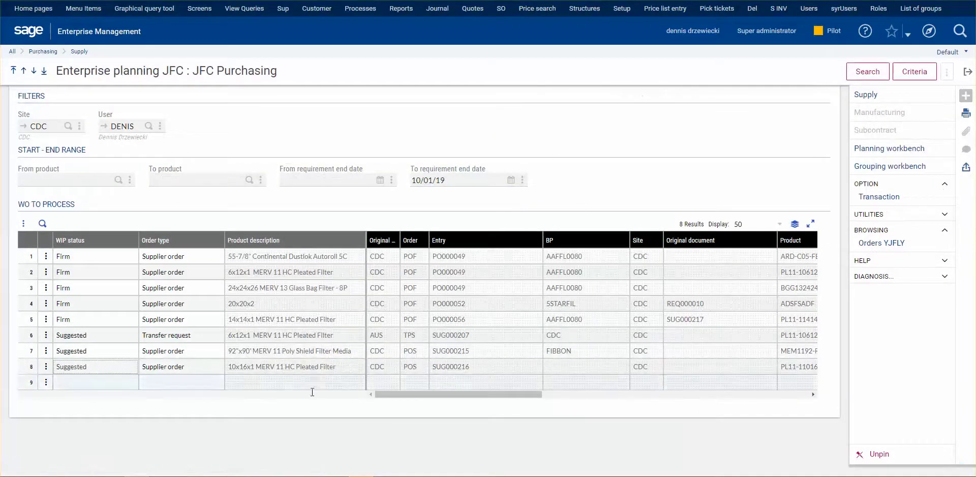
Step: Open Grouping for suggestion SUG000215, clear the From/To product and From/To BP filters, and reload the requirement table
{"action": "left_click", "coordinate": [46, 351]}
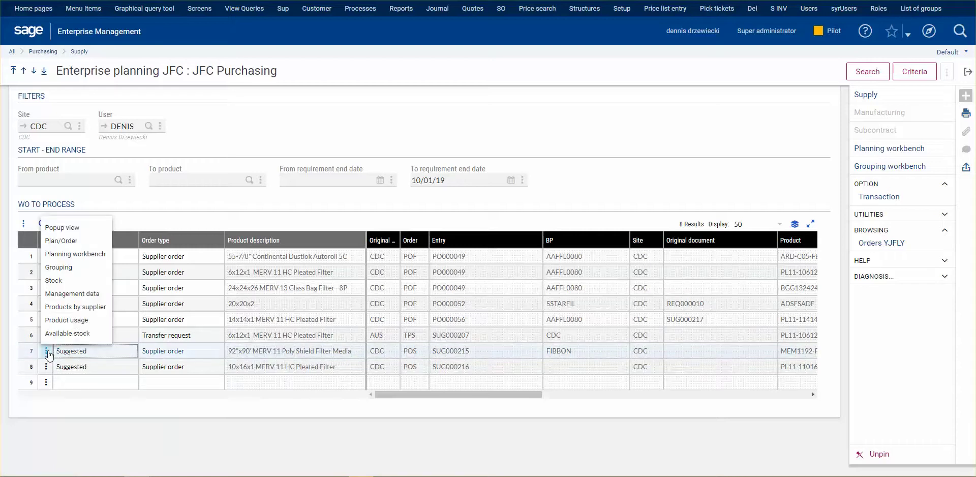
{"action": "left_click", "coordinate": [64, 271]}
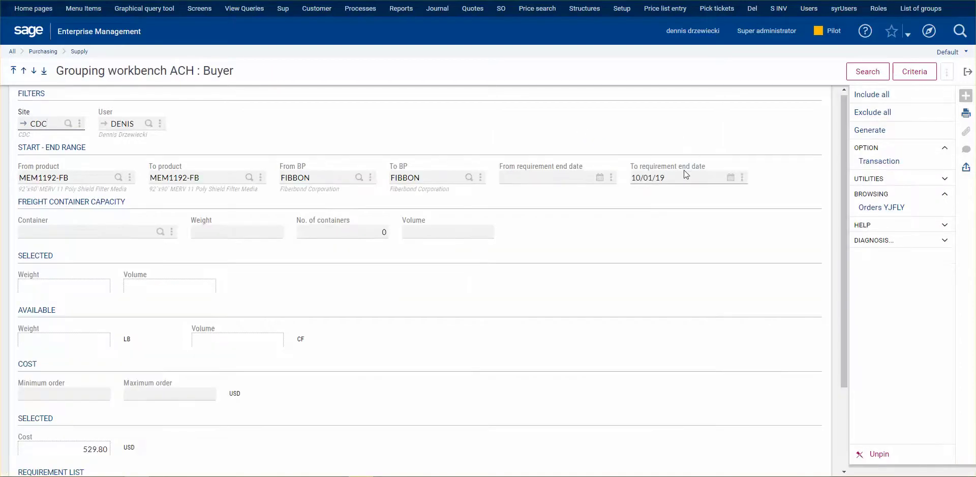
{"action": "left_click", "coordinate": [218, 176]}
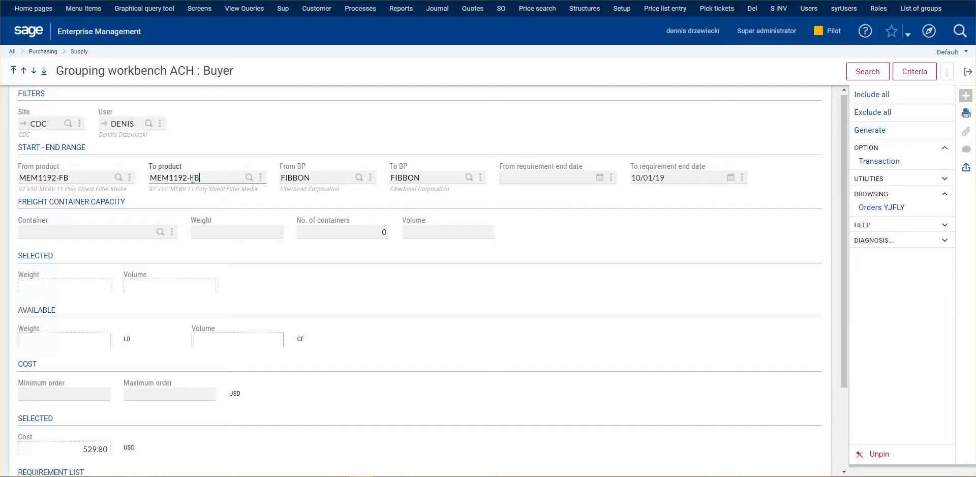
{"action": "key", "text": "BackSpace"}
{"action": "left_click", "coordinate": [321, 177]}
{"action": "key", "text": "BackSpace"}
{"action": "left_click", "coordinate": [431, 177]}
{"action": "key", "text": "BackSpace"}
{"action": "left_click", "coordinate": [66, 177]}
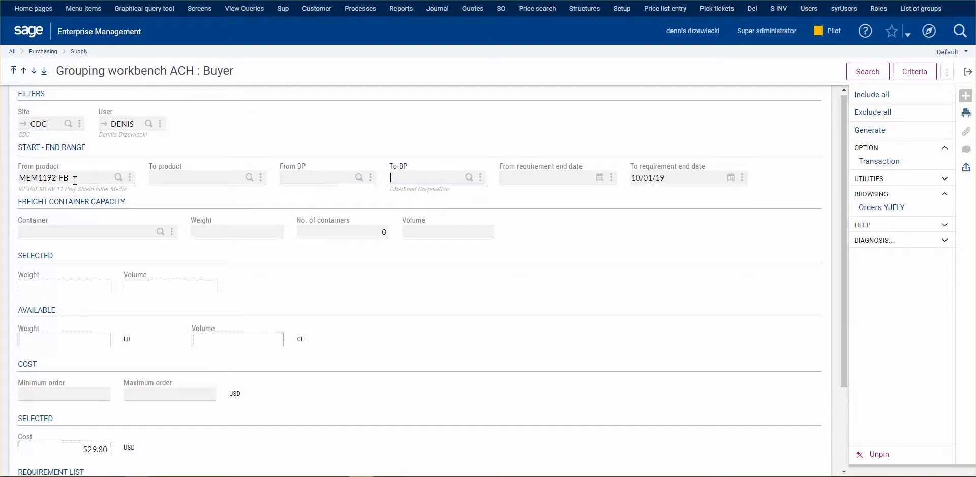
{"action": "key", "text": "BackSpace"}
{"action": "left_click", "coordinate": [867, 72]}
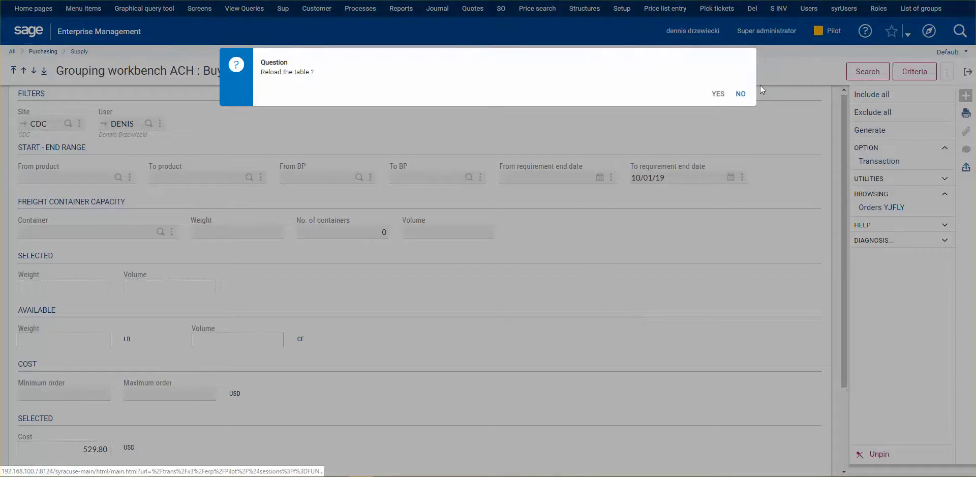
{"action": "left_click", "coordinate": [718, 94]}
Step: Examine the requirement list in the Grouping workbench and return to the enterprise planning screen
{"action": "scroll", "coordinate": [549, 325], "scroll_direction": "down", "scroll_amount": 3}
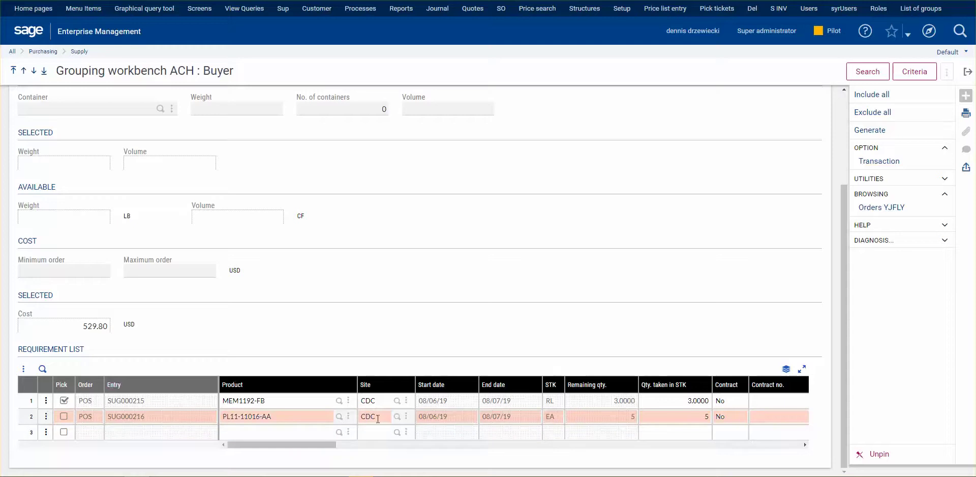
{"action": "left_click_drag", "start_coordinate": [327, 445], "coordinate": [278, 440]}
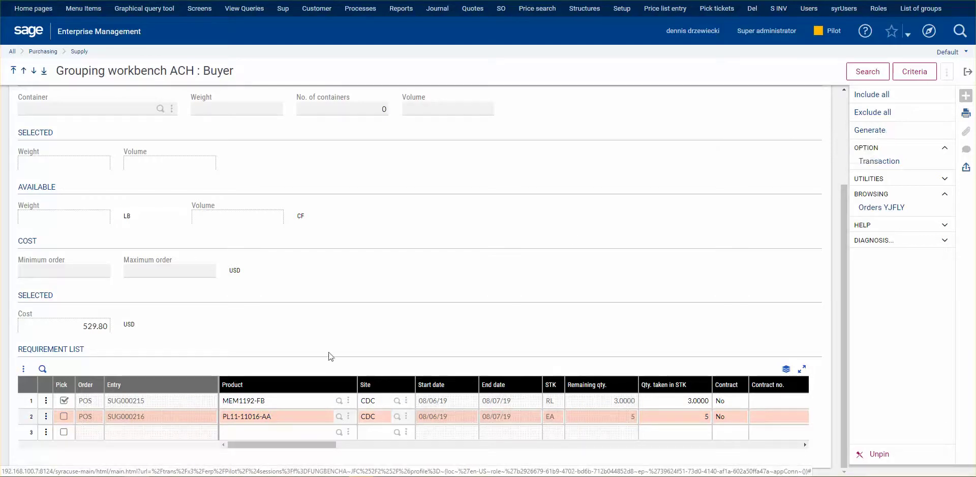
{"action": "left_click", "coordinate": [968, 74]}
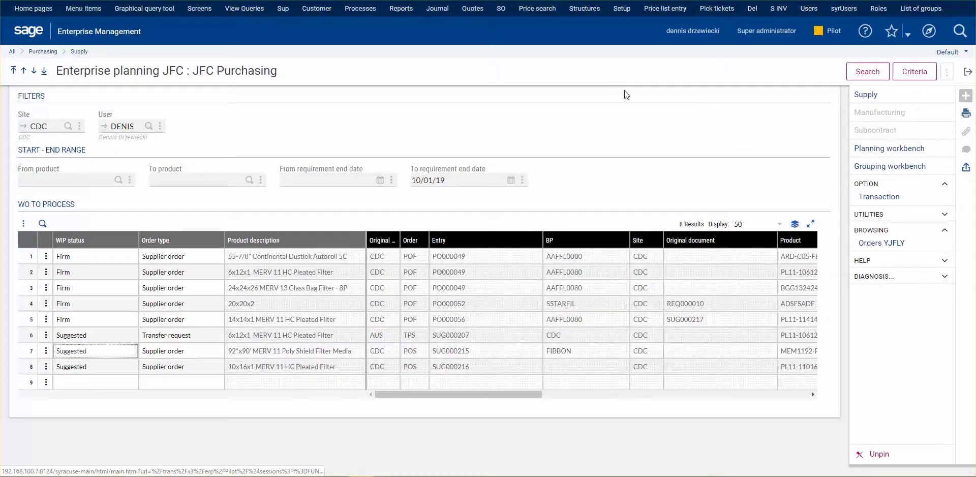